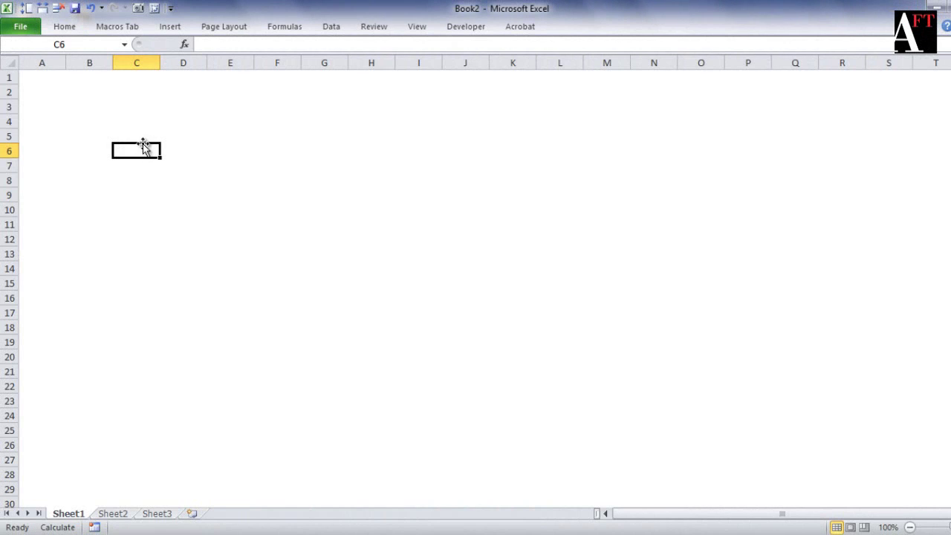
Enter 'Cash balance from Cash Flow Statement' in C3 and AutoFit column C to fit it.
click(136, 110)
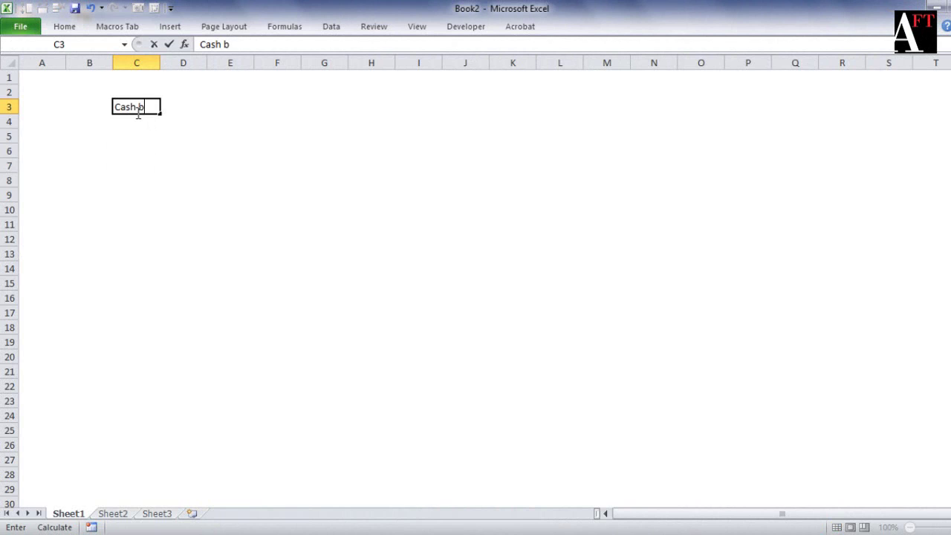
text(ce fro)
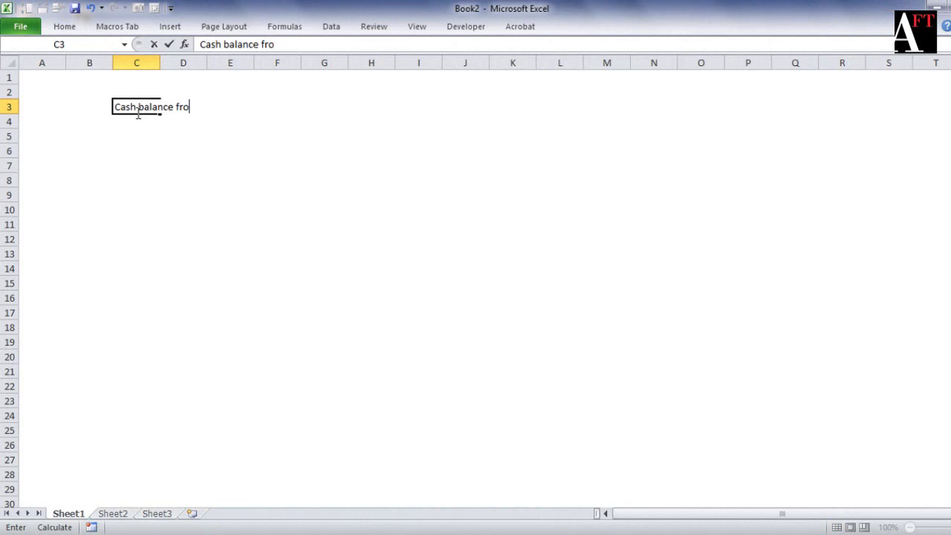
text(m Cash Flow Statement)
key(Return)
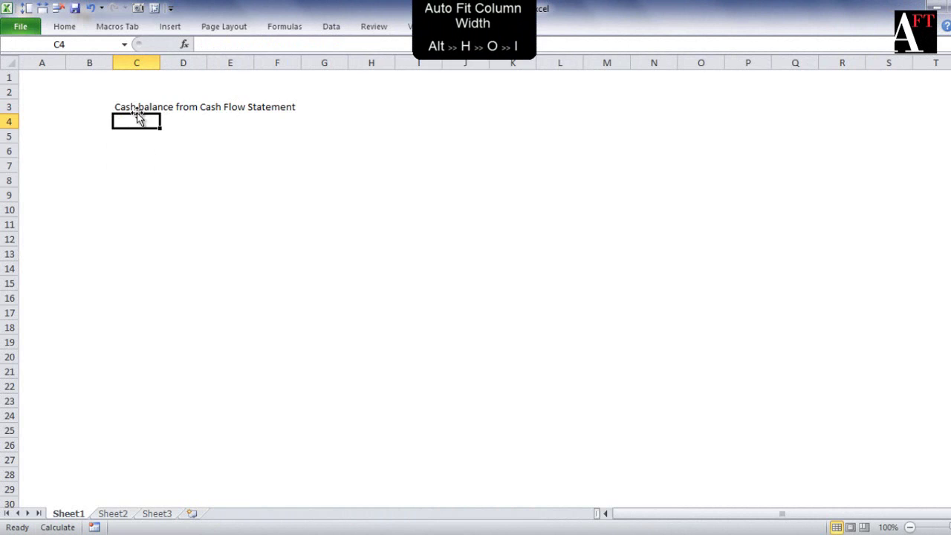
key(Up)
key(alt+h)
key(o)
key(i)
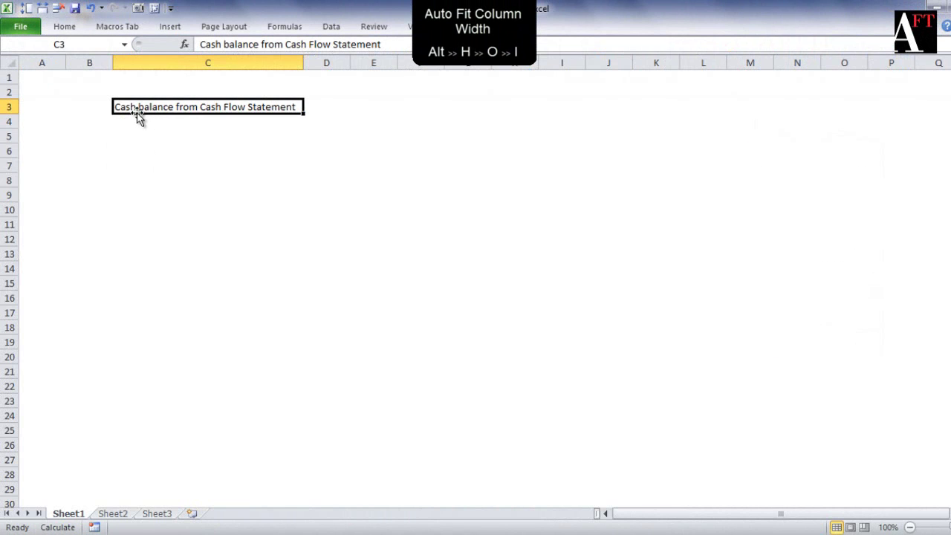
double_click(138, 113)
key(Escape)
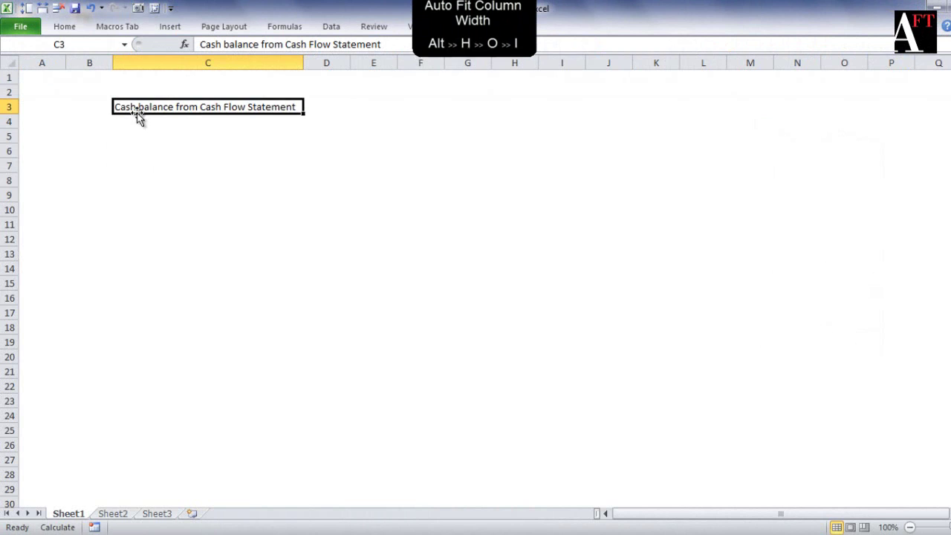
Give cell D3 a yellow fill to mark it as the cash input cell.
click(340, 107)
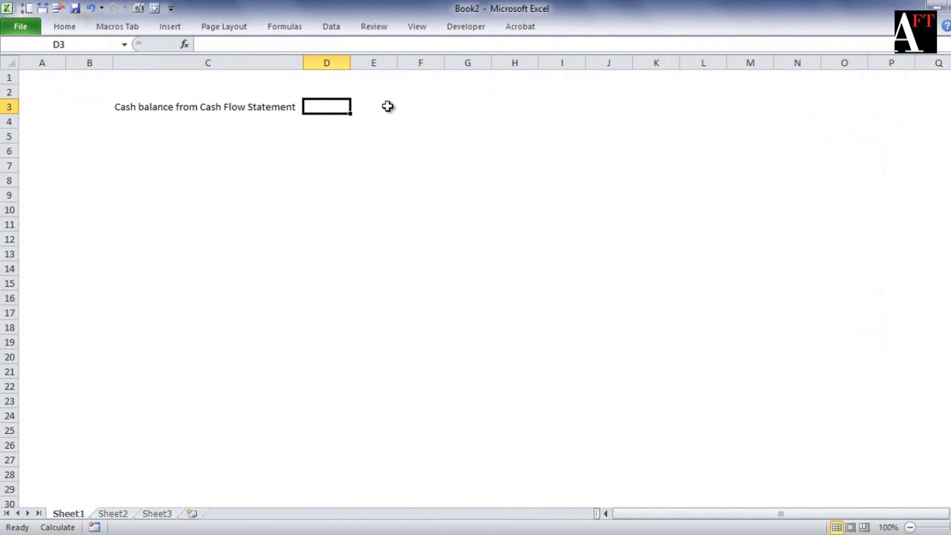
click(373, 312)
click(331, 106)
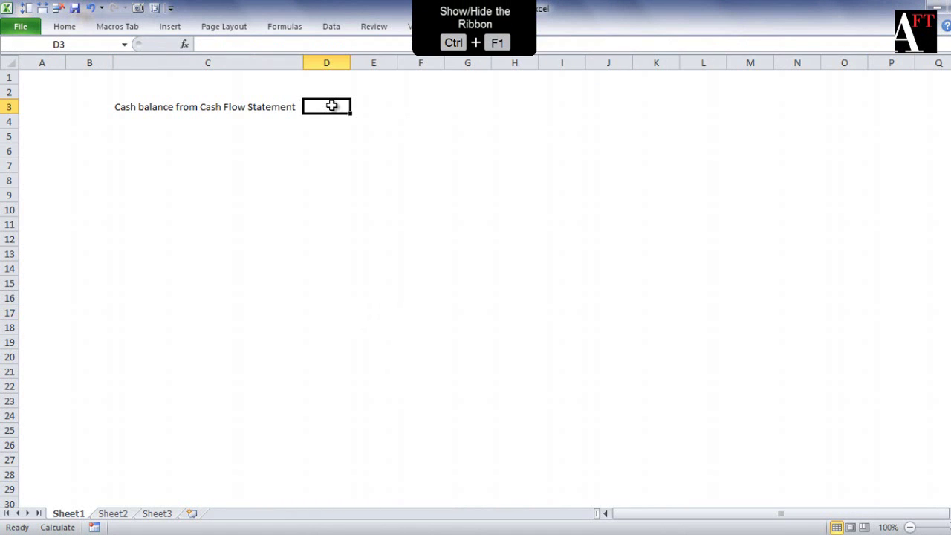
key(ctrl+F1)
click(366, 172)
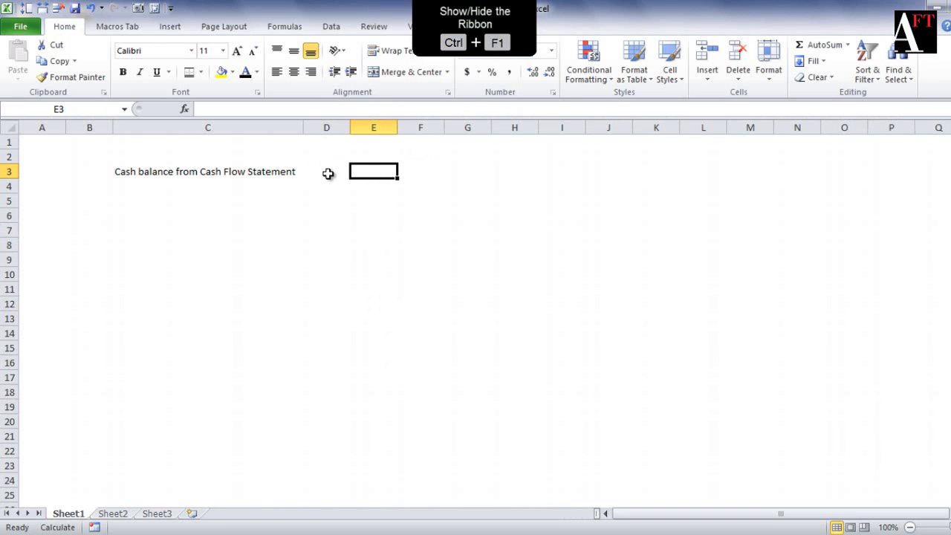
click(328, 174)
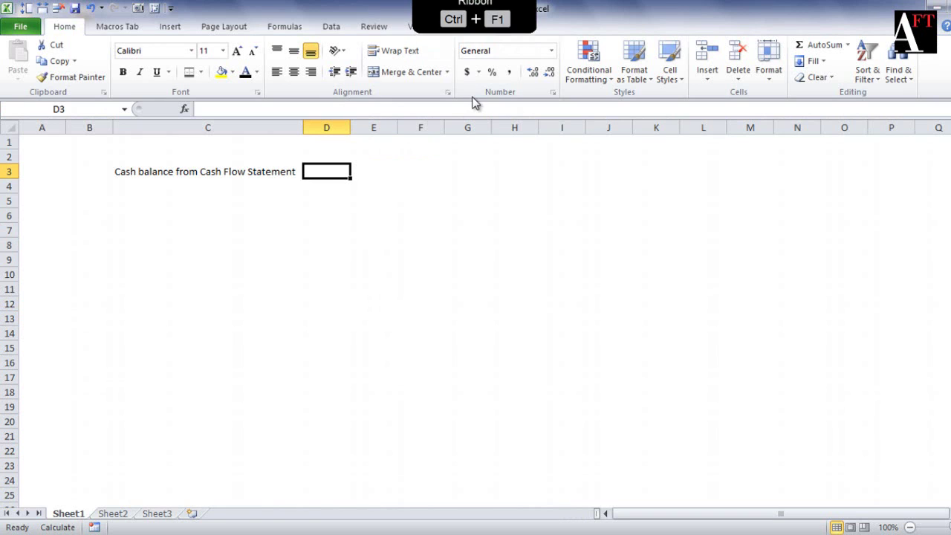
click(224, 72)
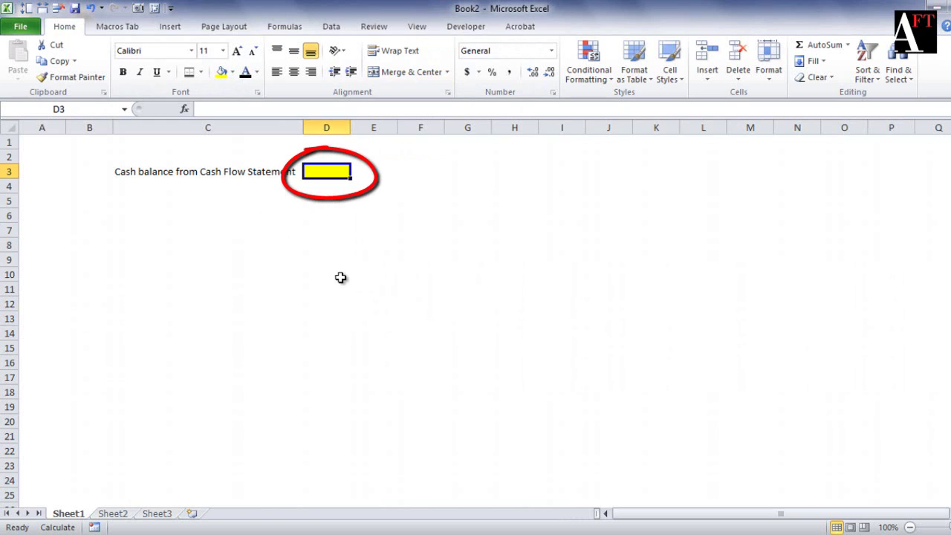
click(205, 244)
key(Up)
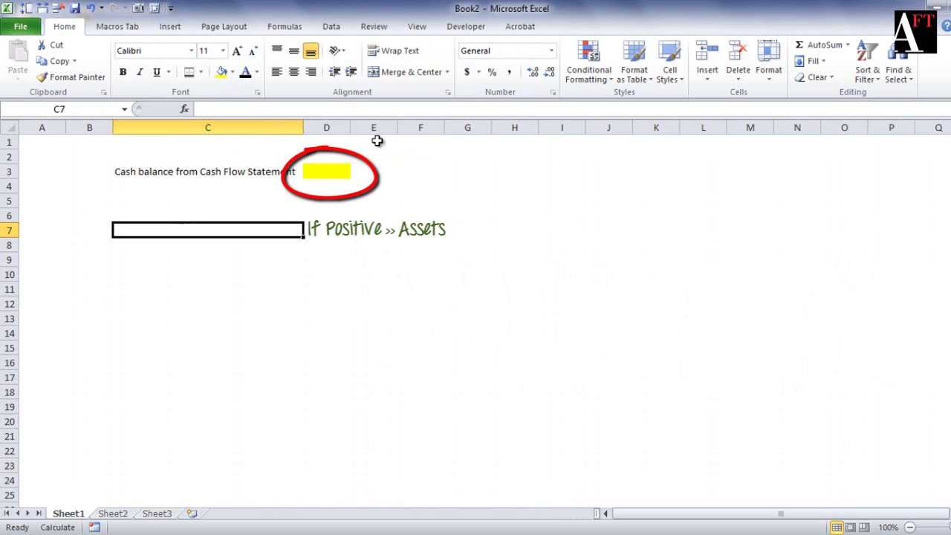
Label C7 'Assets' and C8 'Liabilities'.
text(Assets)
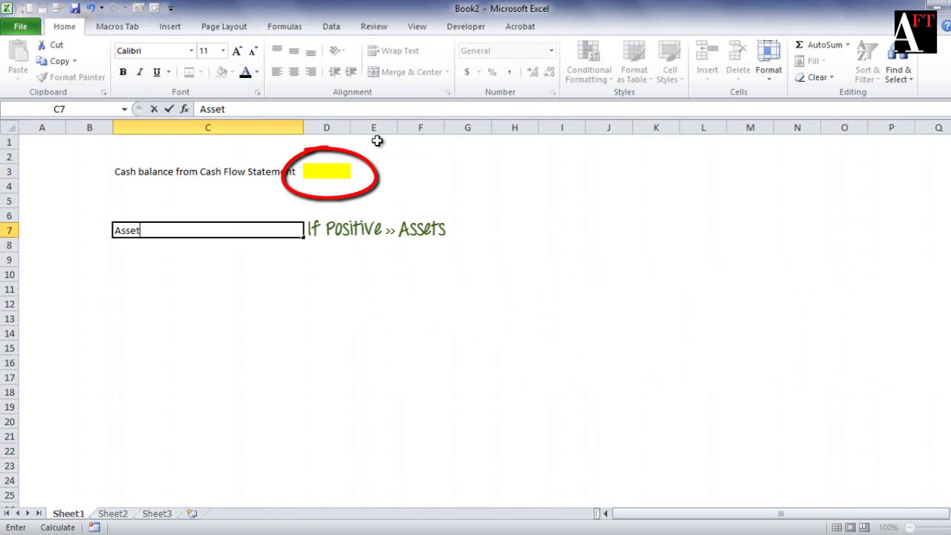
key(Return)
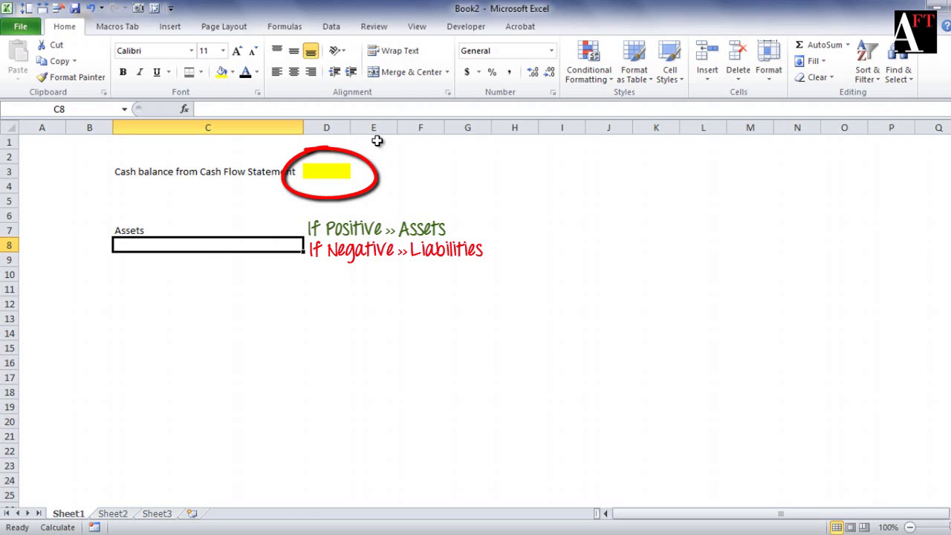
text(Liba)
key(BackSpace)
key(BackSpace)
key(BackSpace)
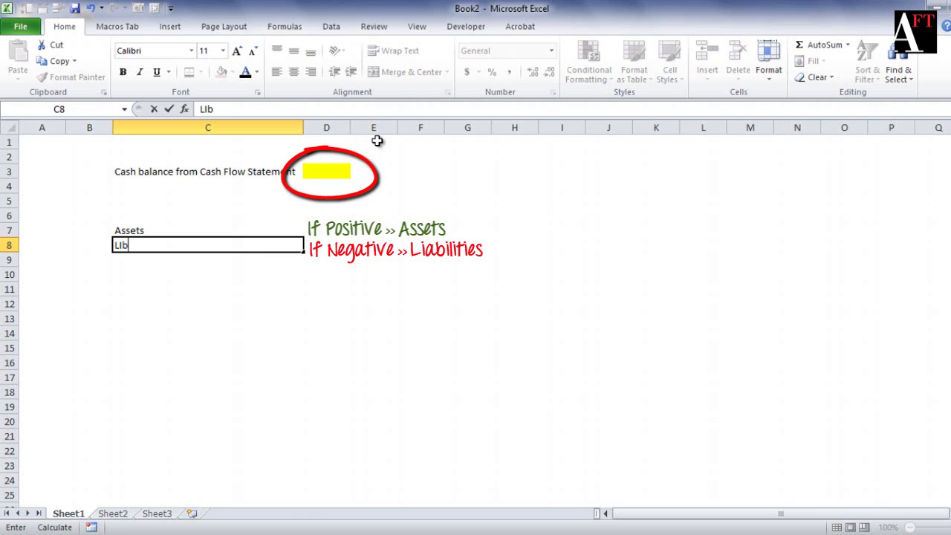
text(iabli)
key(BackSpace)
key(BackSpace)
text(ilities)
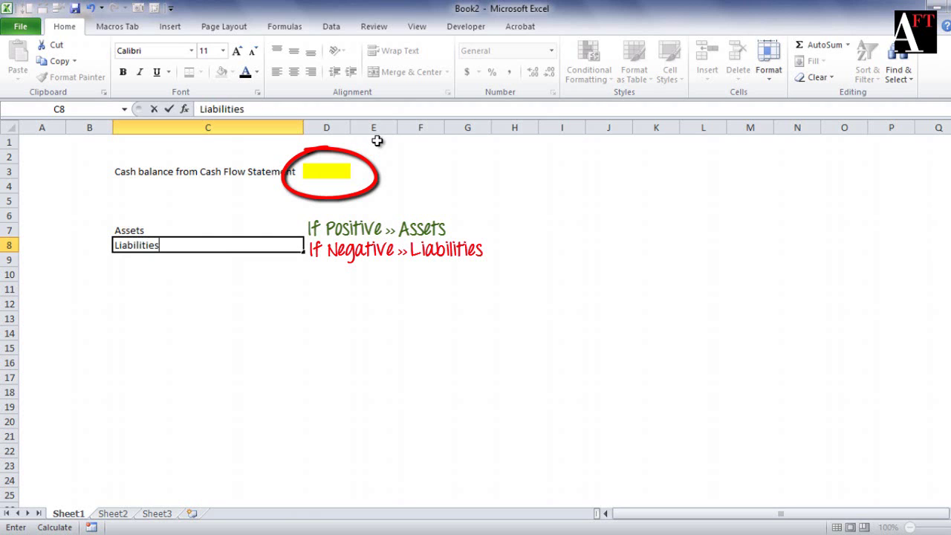
key(Return)
key(Up)
key(Up)
key(Right)
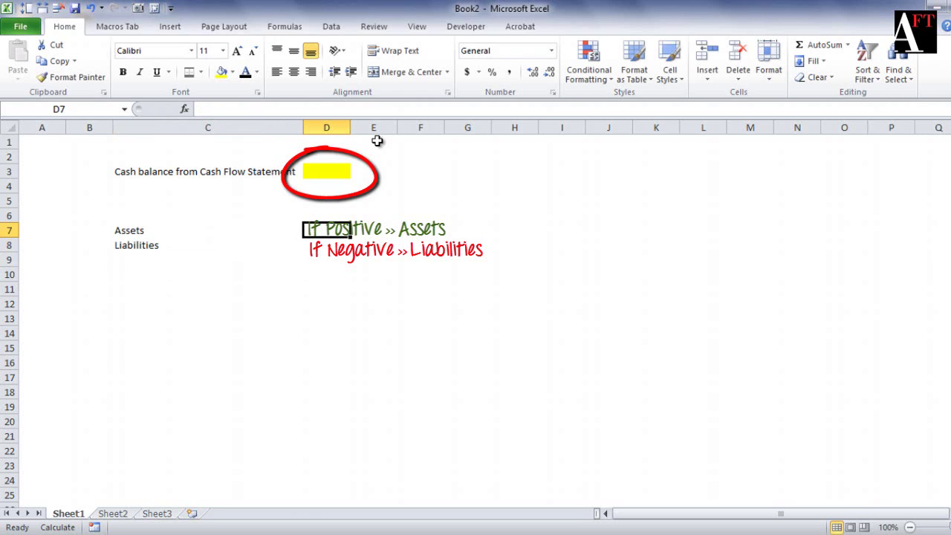
Enter =IF(D3>=0,D3,0) in D7 for the Assets value.
click(327, 166)
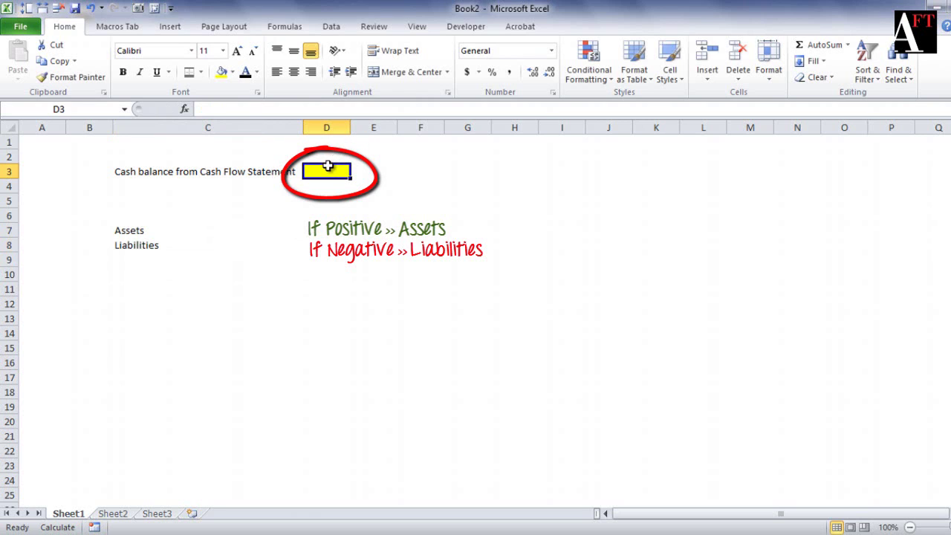
click(327, 231)
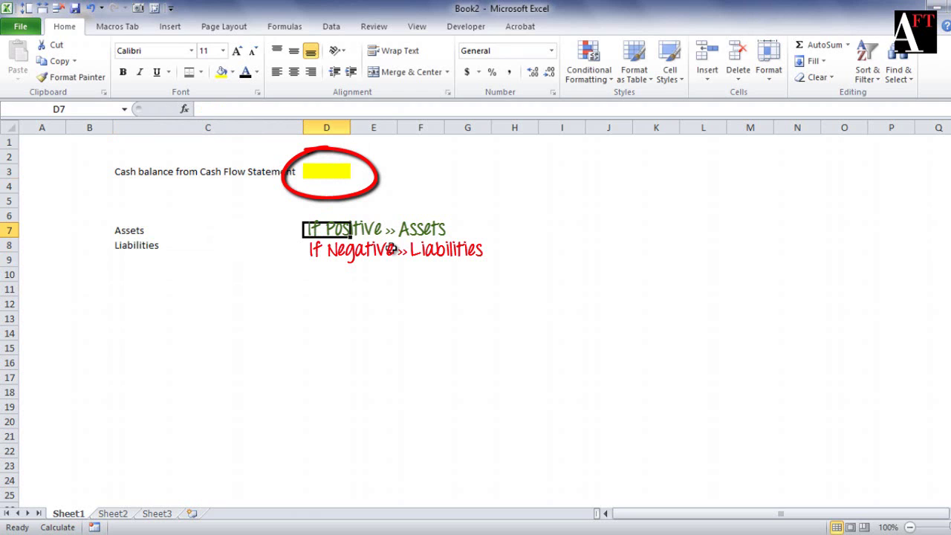
click(321, 170)
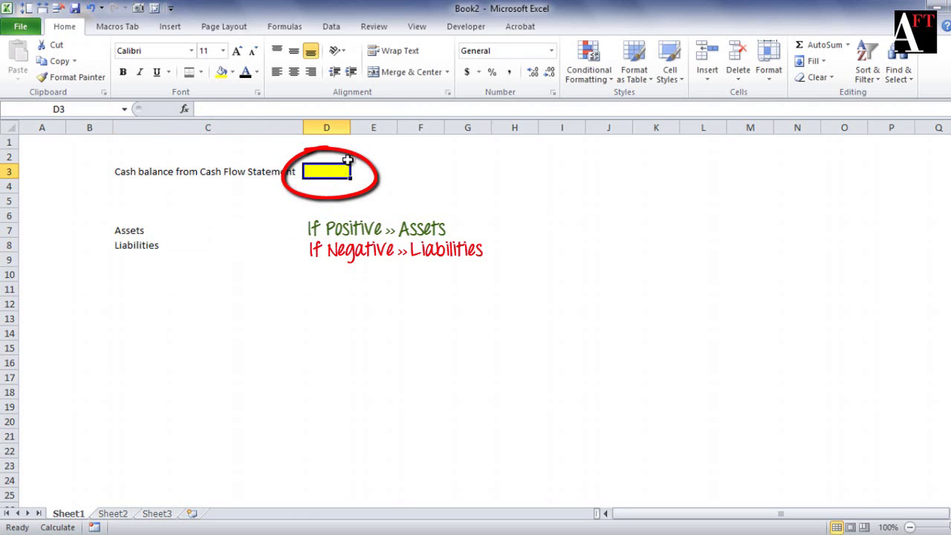
click(316, 247)
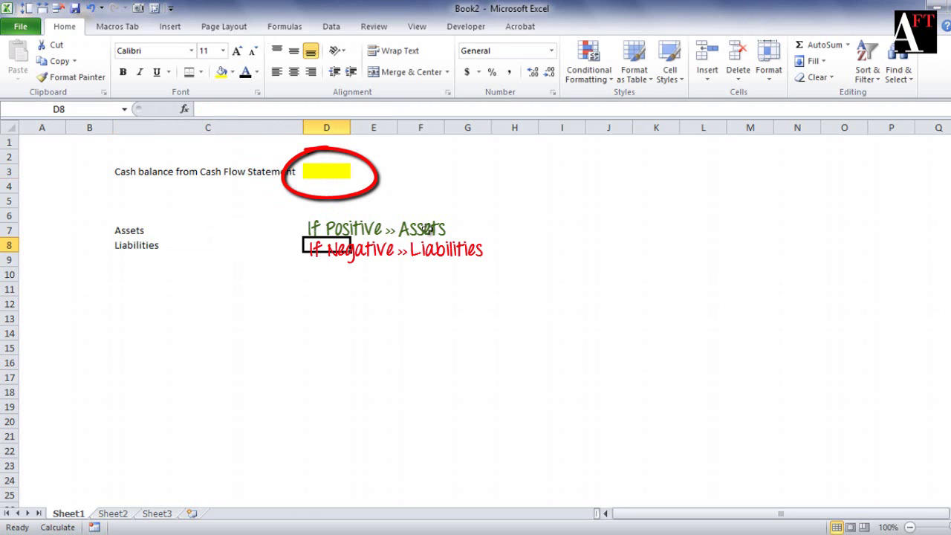
key(Up)
text(=i)
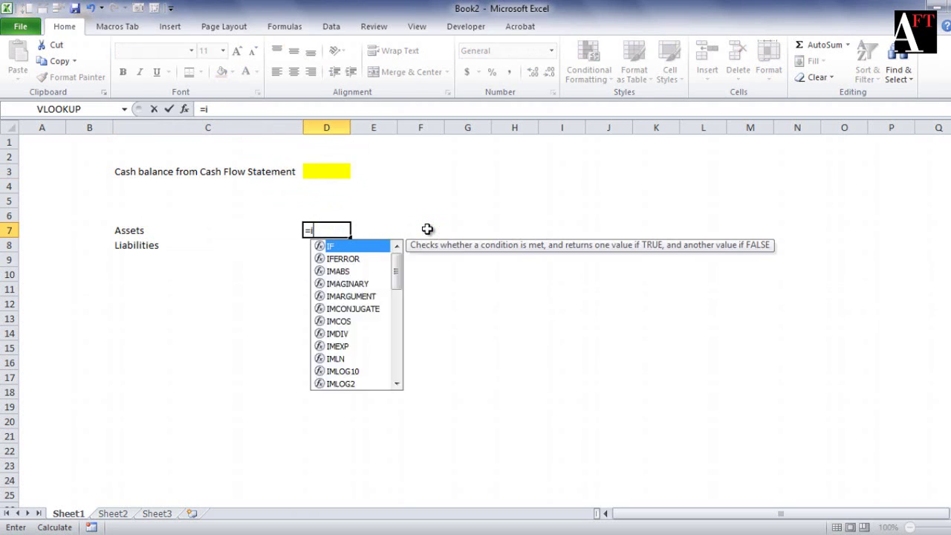
text(f()
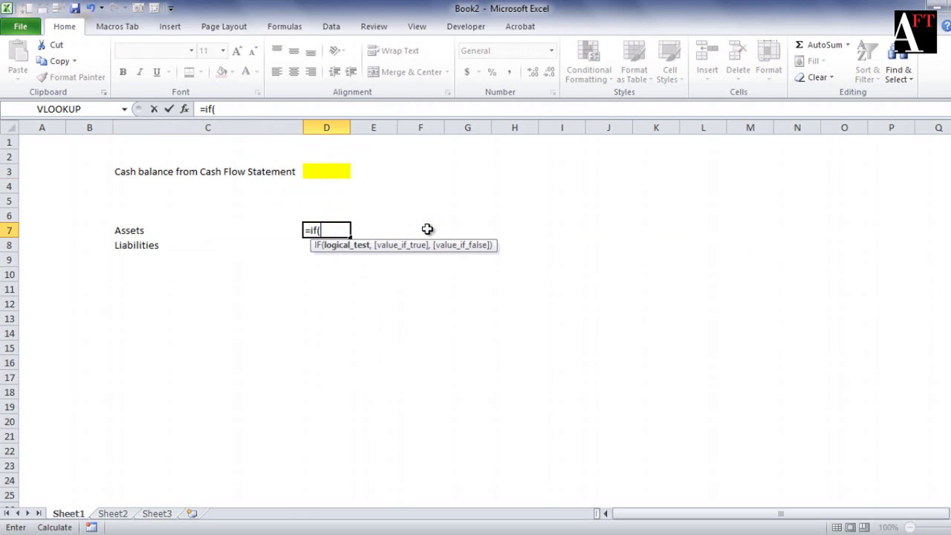
key(Up)
key(Up)
key(Up)
key(Up)
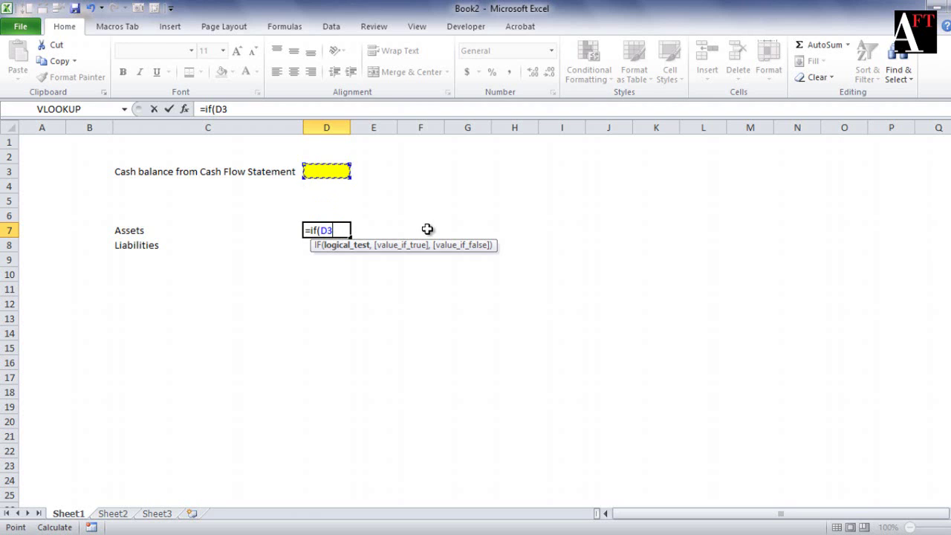
text(>=0,)
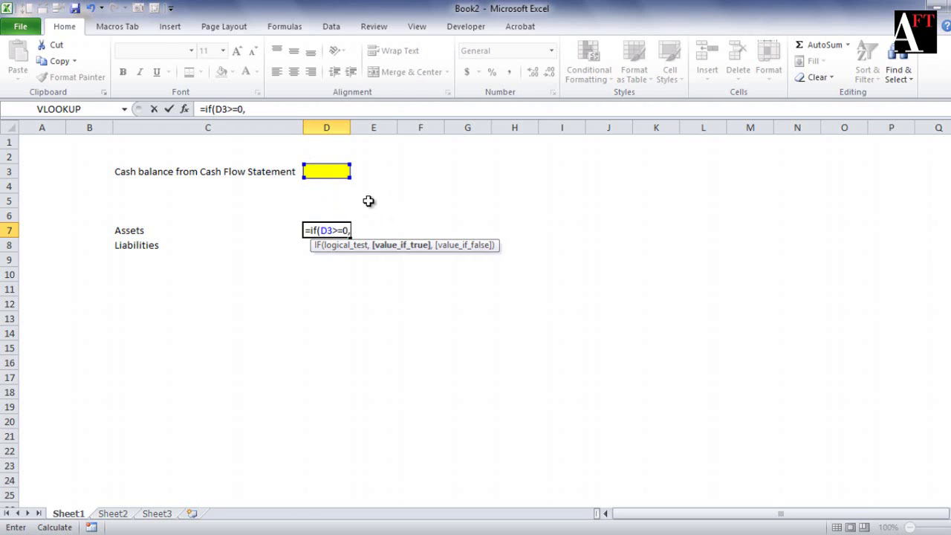
click(327, 171)
text(,0)
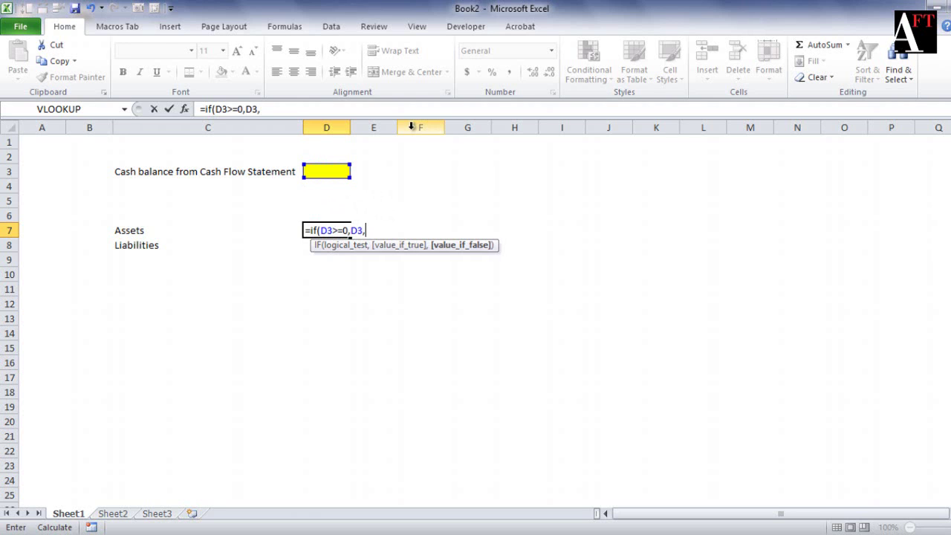
text())
key(Return)
Test the formula by entering 100 in D3 and confirming D7 shows 100.
click(331, 229)
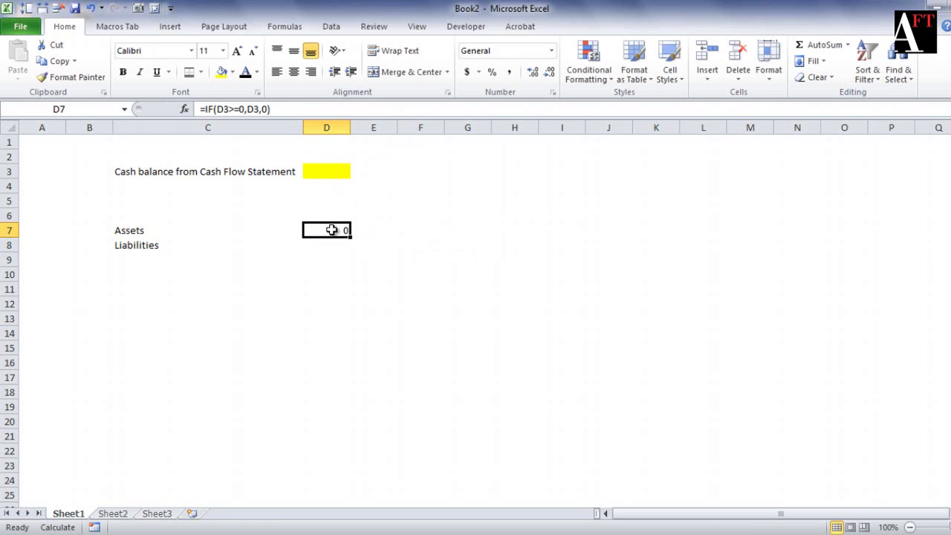
click(323, 171)
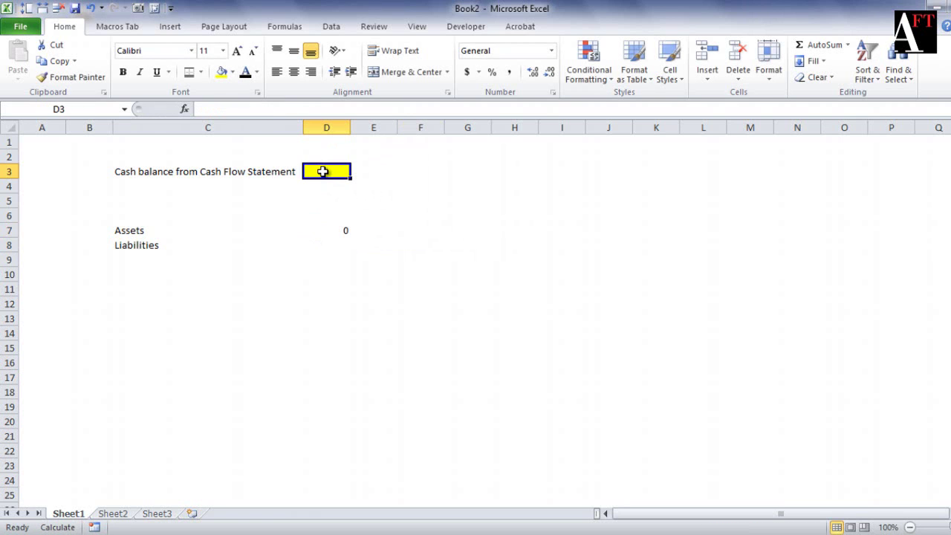
text(100)
key(Return)
click(338, 231)
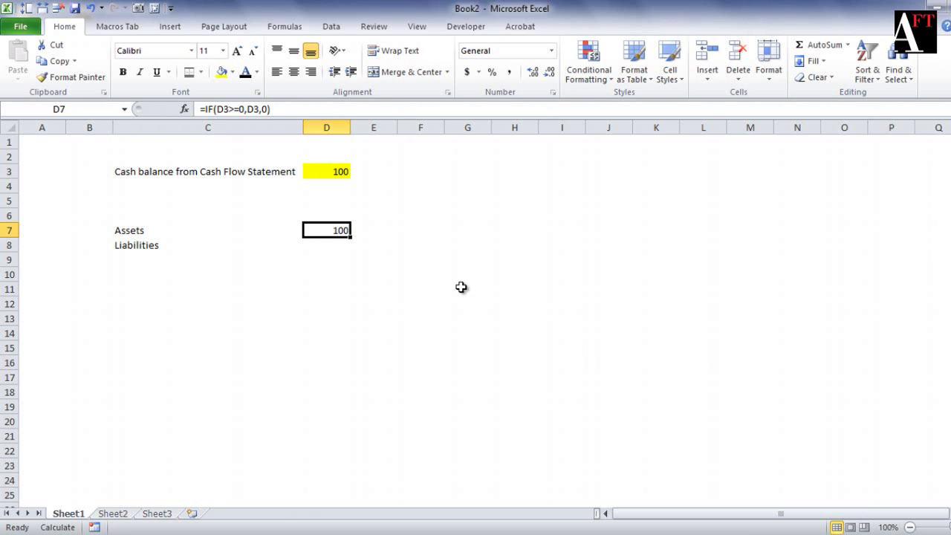
click(334, 247)
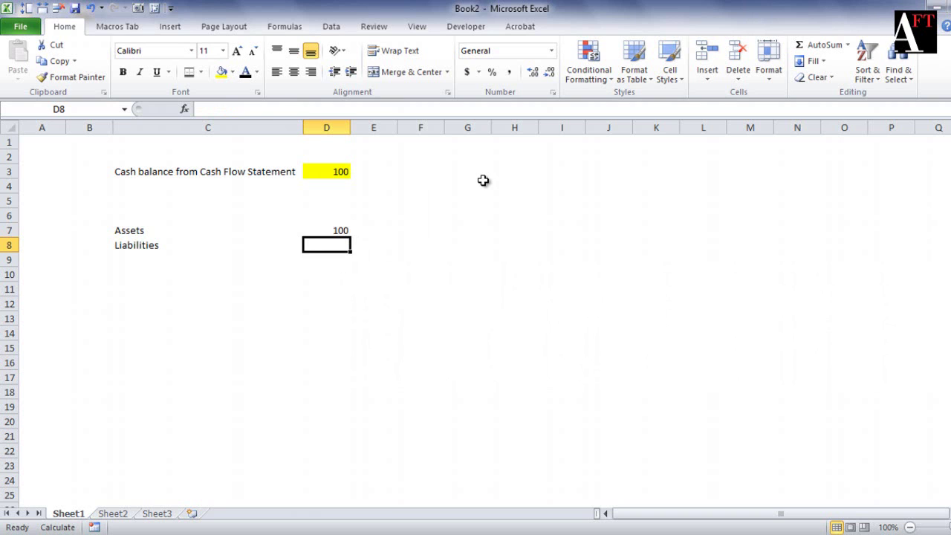
Enter =IF(D3<0,D3,0) in D8 for the Liabilities value.
text(=if)
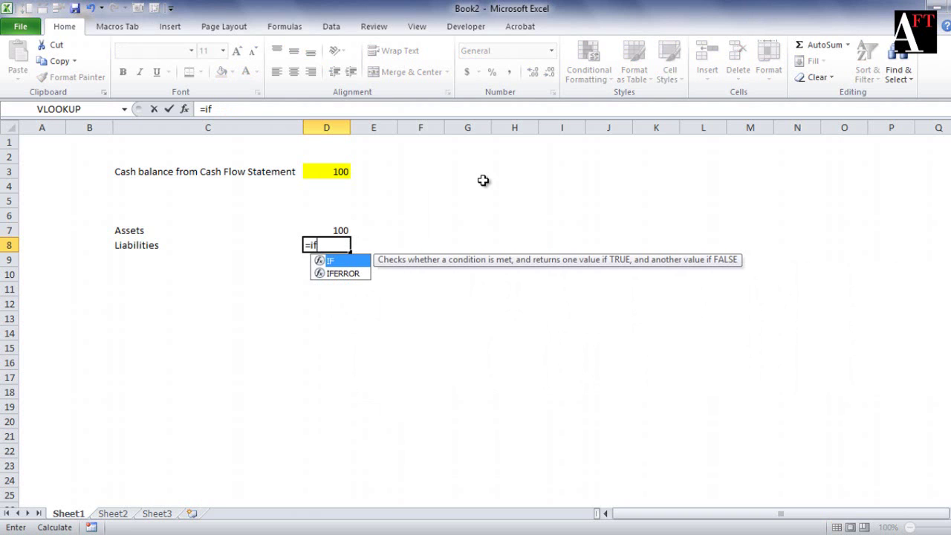
text(()
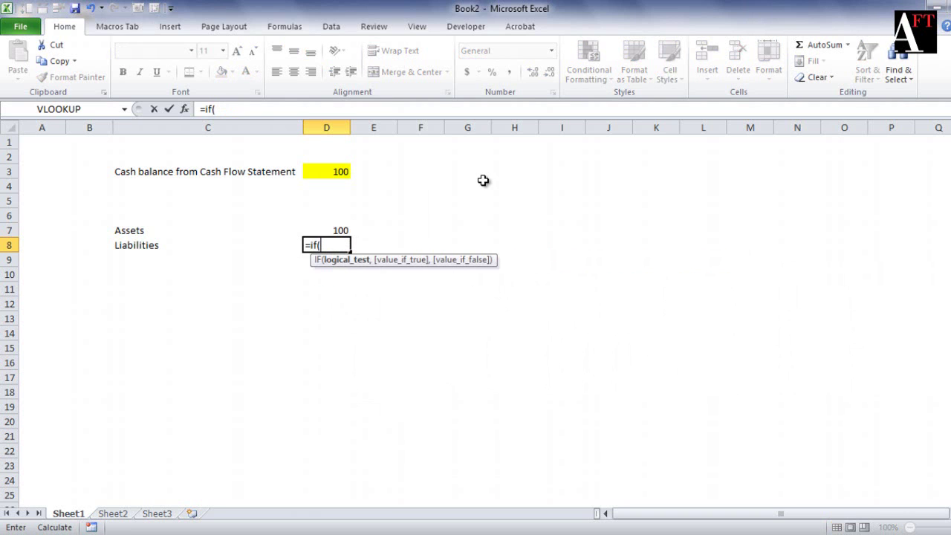
click(338, 170)
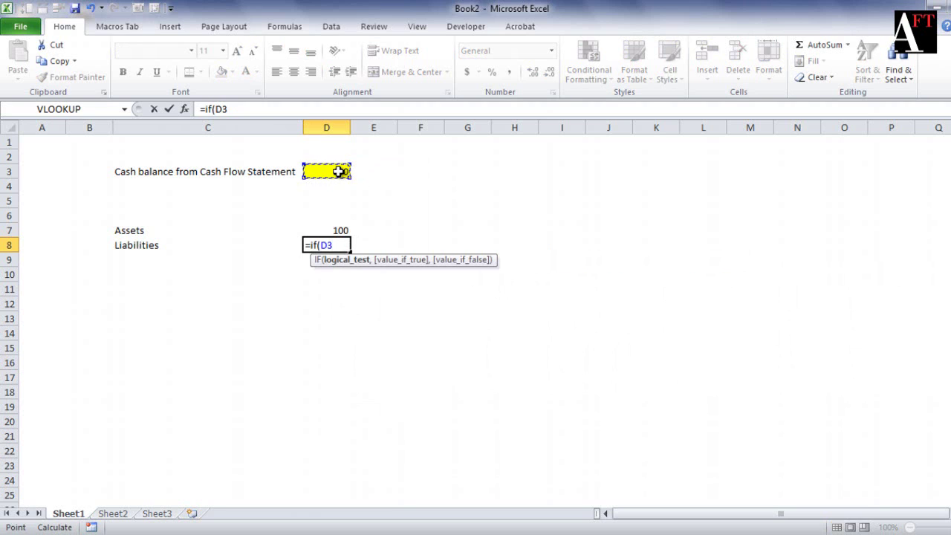
text(<0,)
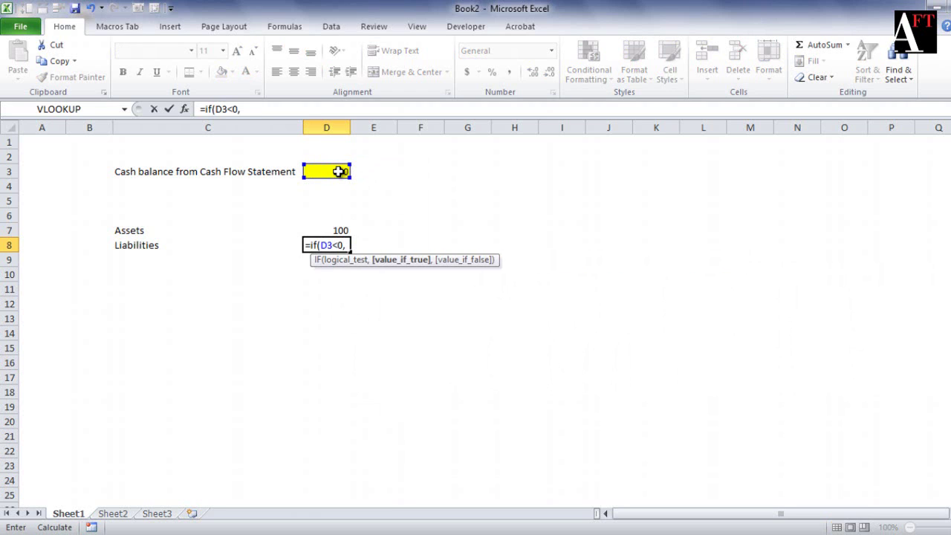
click(338, 171)
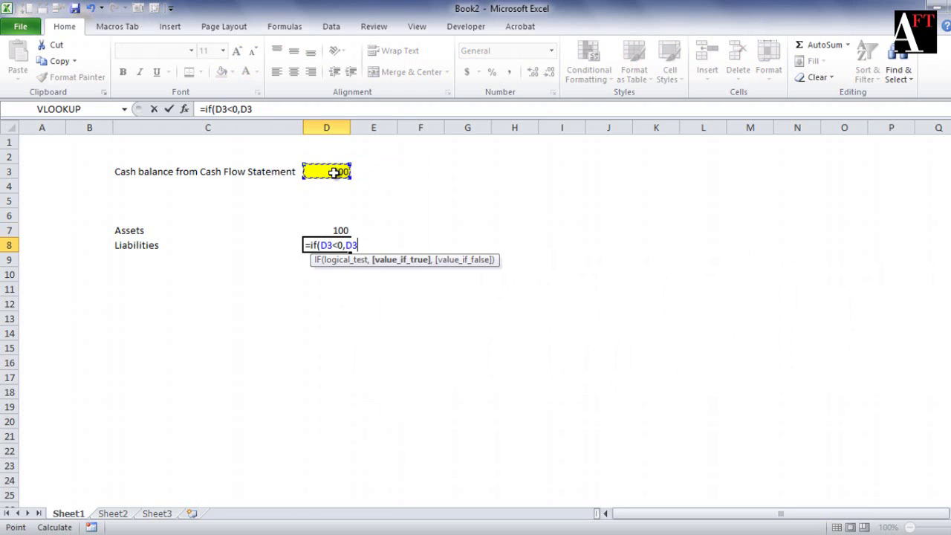
text(,)
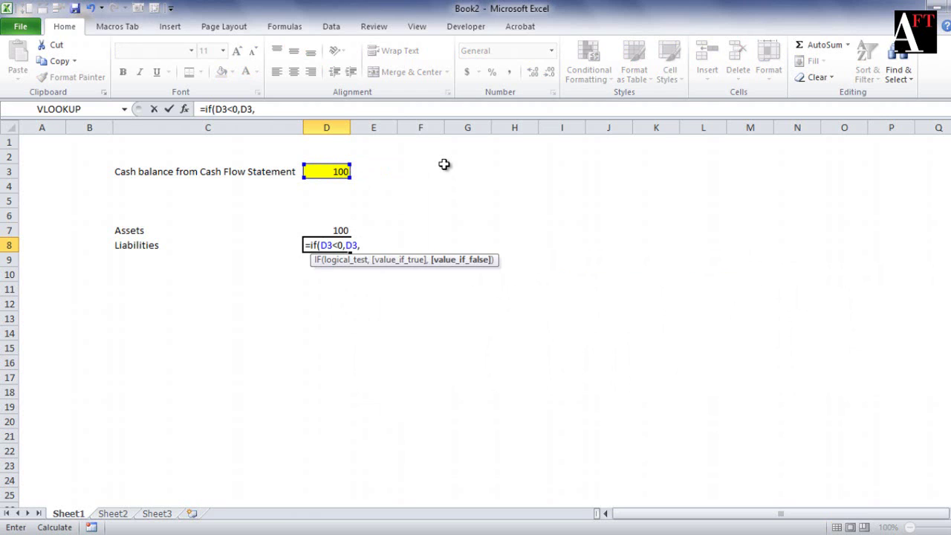
text(0))
key(Return)
key(Up)
Edit the D8 formula to negate the result, making it =IF(D3<0,-D3,0).
key(F2)
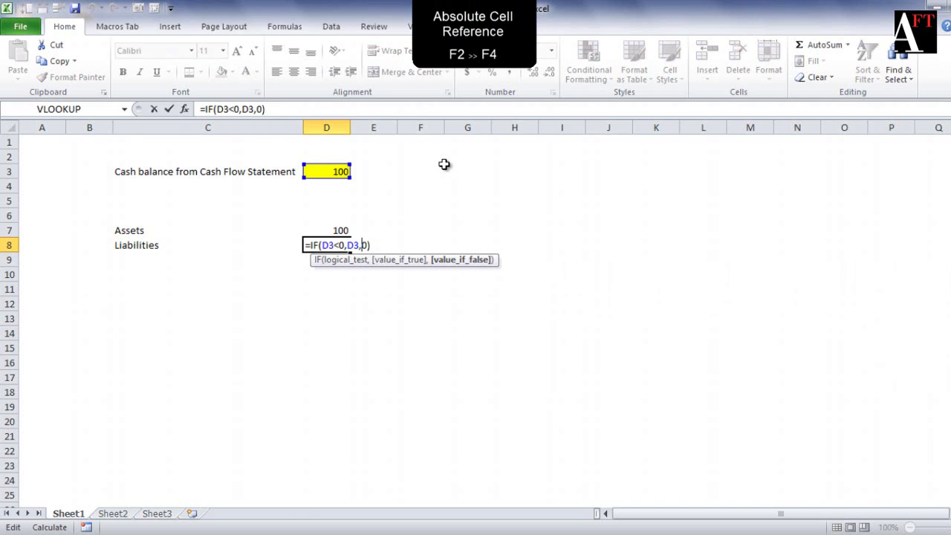
key(Left)
key(Left)
key(Left)
key(F4)
key(Escape)
key(F2)
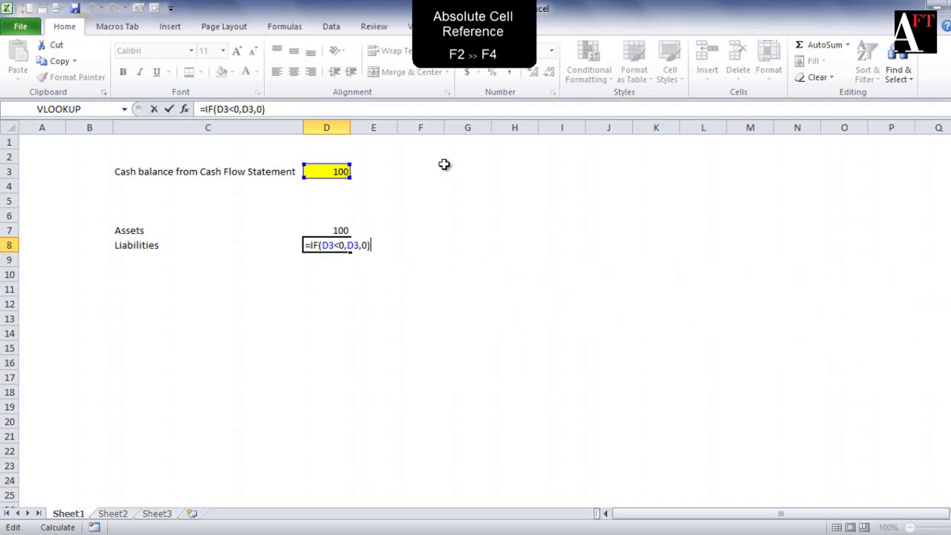
key(Left)
key(Left)
key(Left)
key(Left)
key(Left)
text(-)
key(Return)
key(Up)
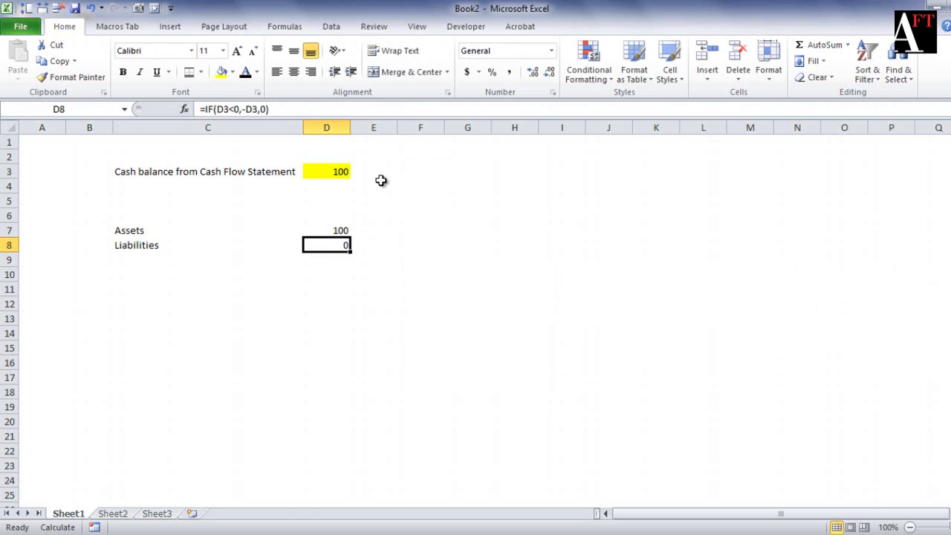
click(318, 173)
key(F2)
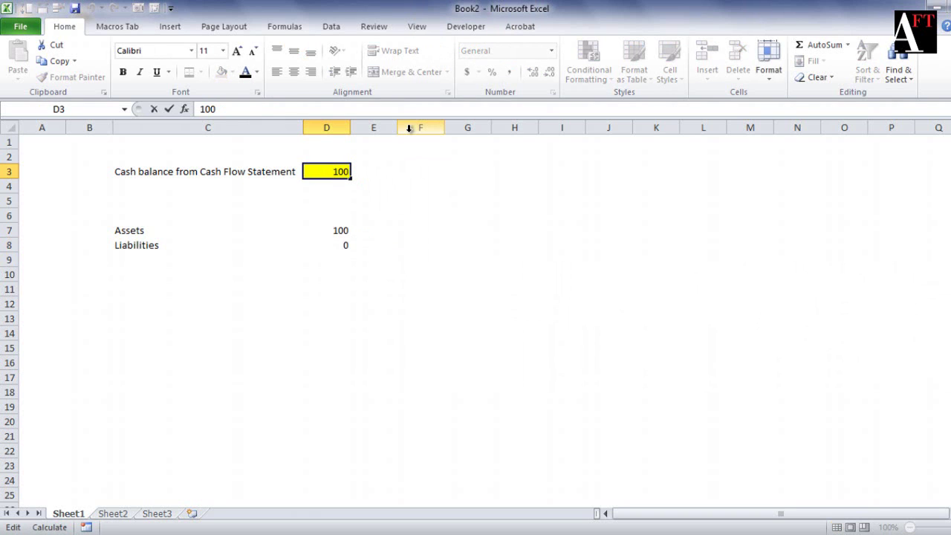
key(Home)
text(-)
key(Return)
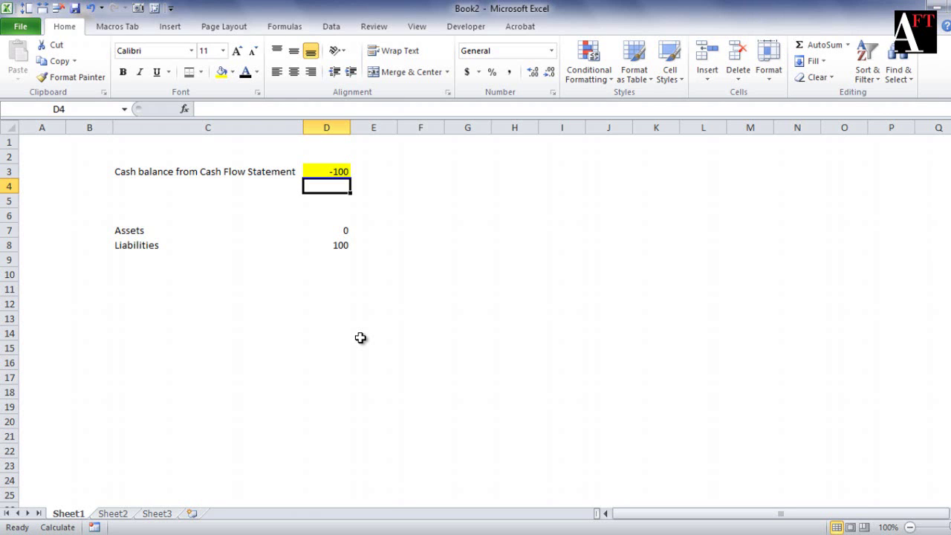
click(324, 171)
text(1)
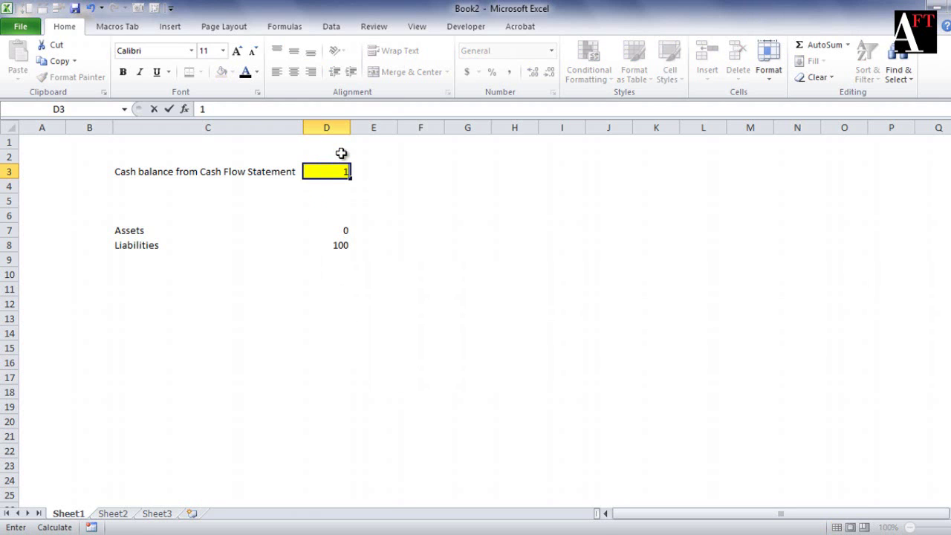
text(00)
key(Return)
click(332, 231)
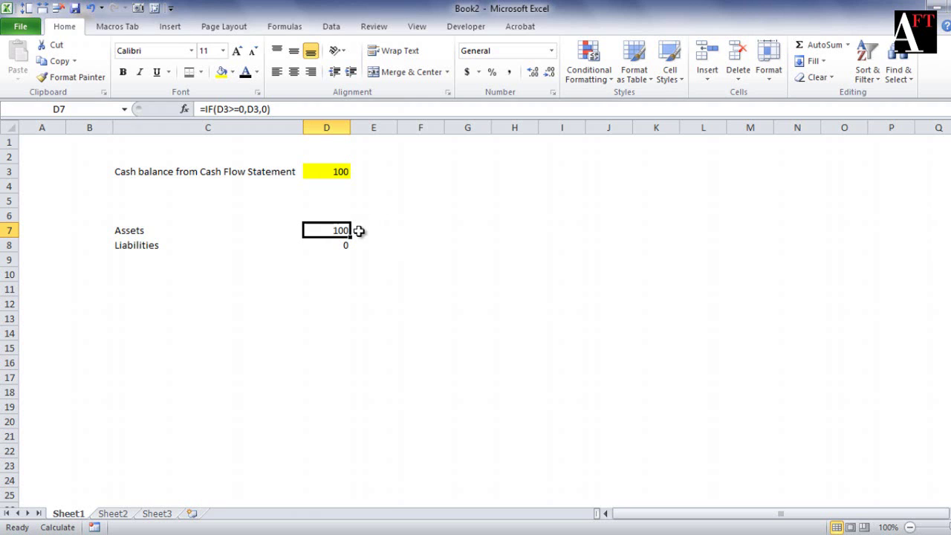
Label the Assets row 'Invest' in E7.
click(395, 230)
text(Invest)
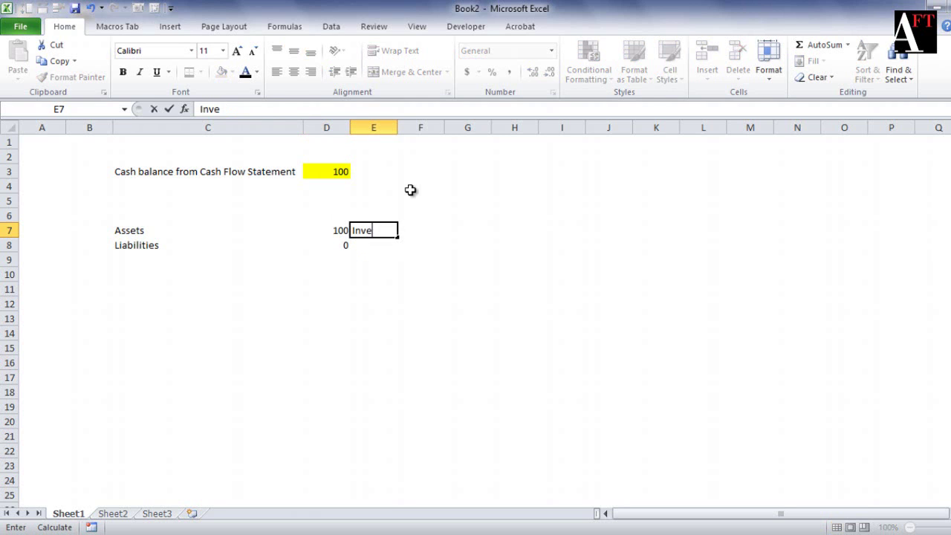
key(Return)
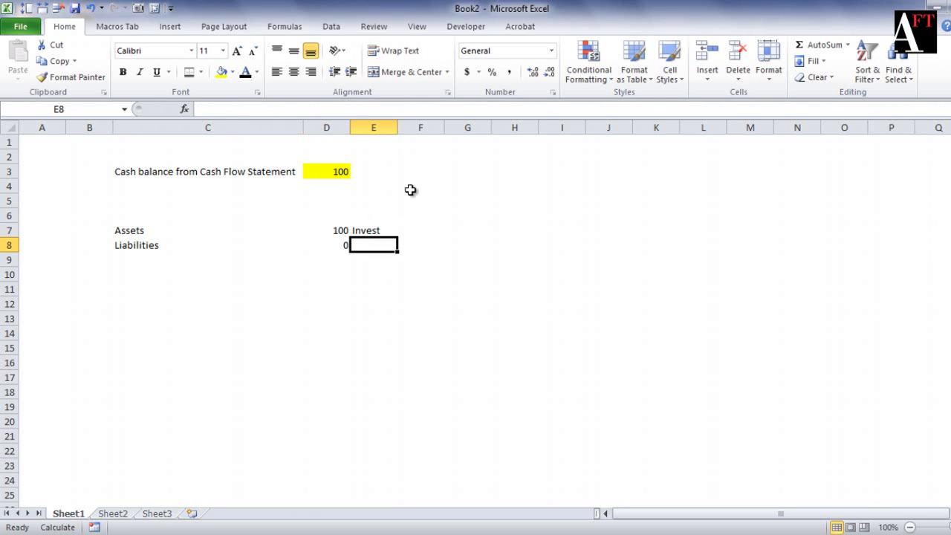
click(420, 229)
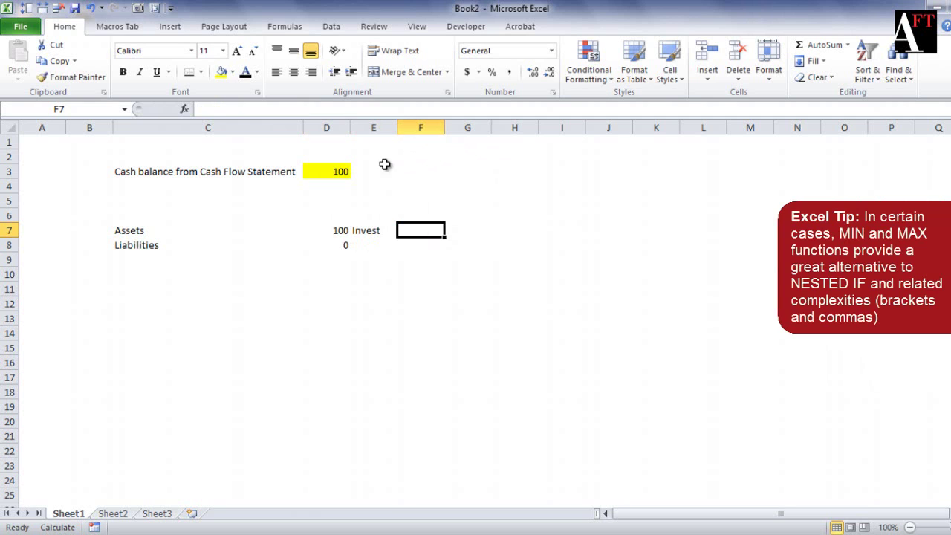
Change the cash balance in D3 to -200 so Liabilities shows 200.
click(342, 170)
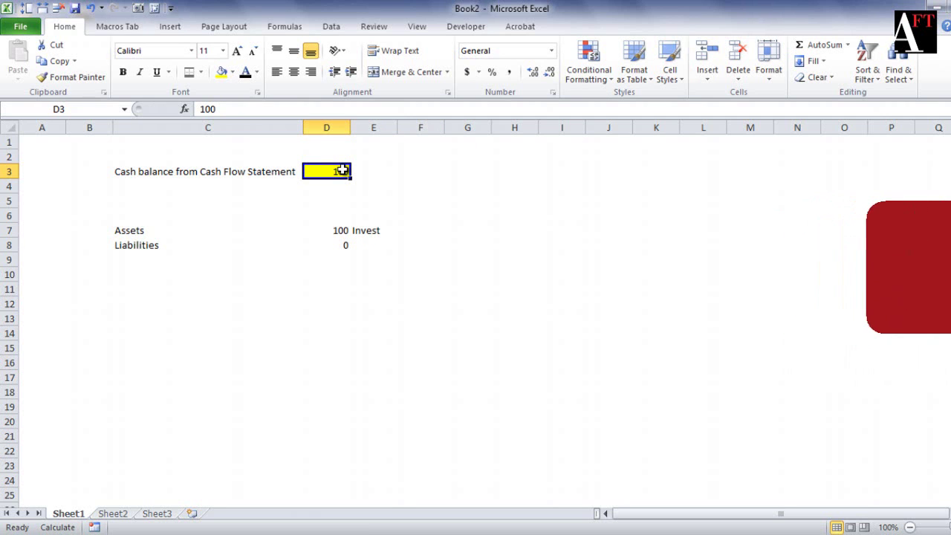
text(-200)
key(Return)
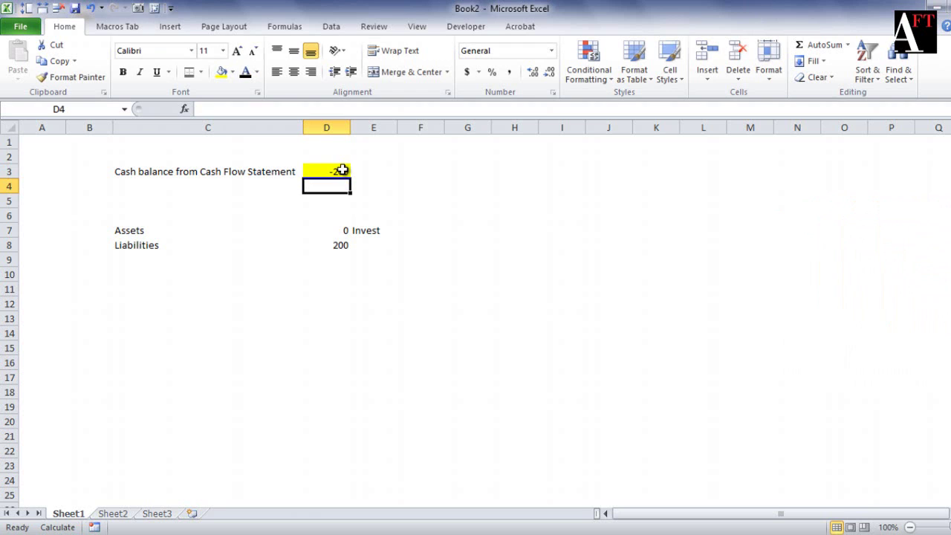
click(334, 244)
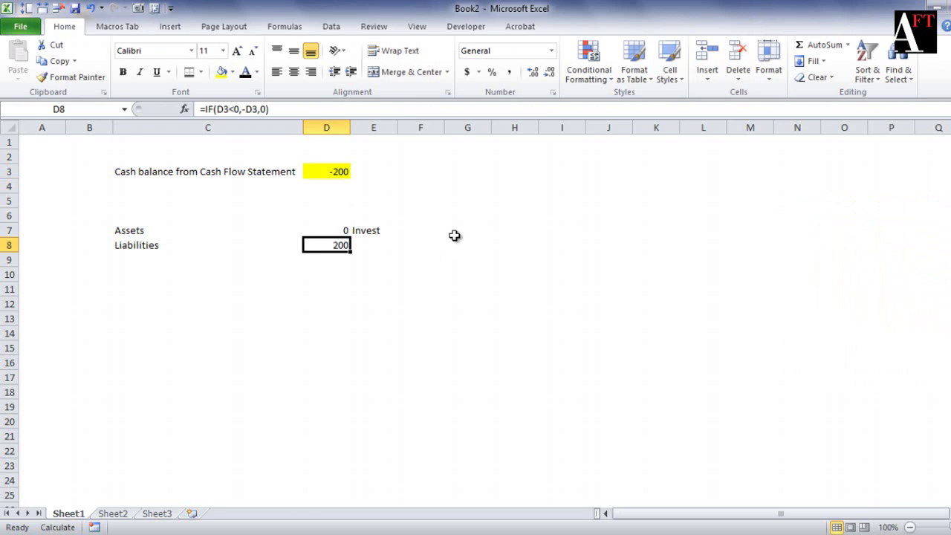
Label the Liabilities row 'Loan' in E8 and 'Interest Expense' in F8.
click(379, 246)
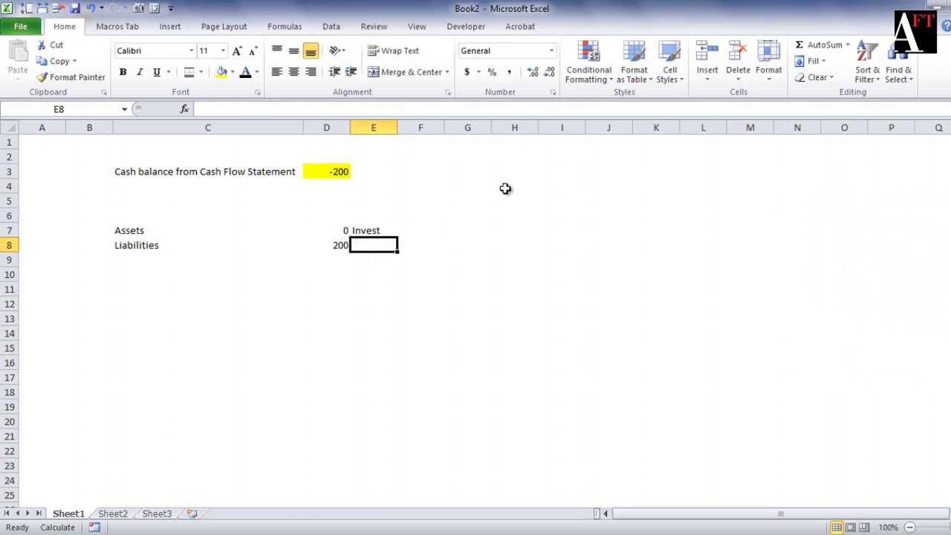
text(Loan)
key(Return)
key(Up)
key(Right)
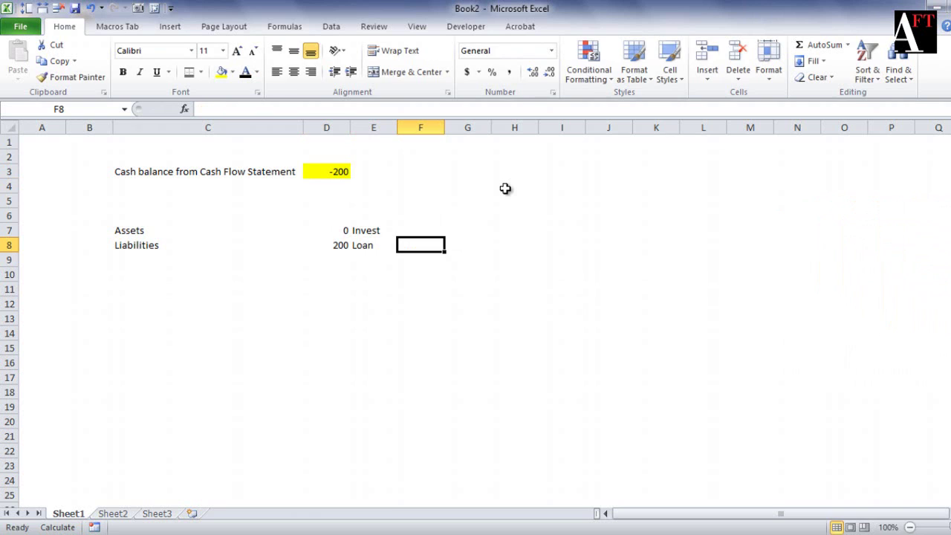
text(Interest Exp)
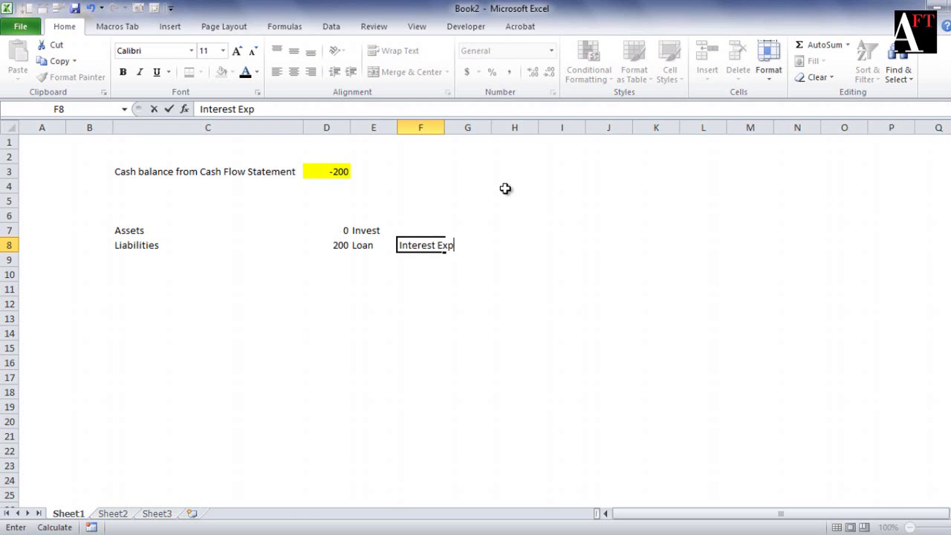
text(ense)
key(Return)
Label F7 'Interest Income' and select the Assets and Liabilities rows.
key(Up)
key(Up)
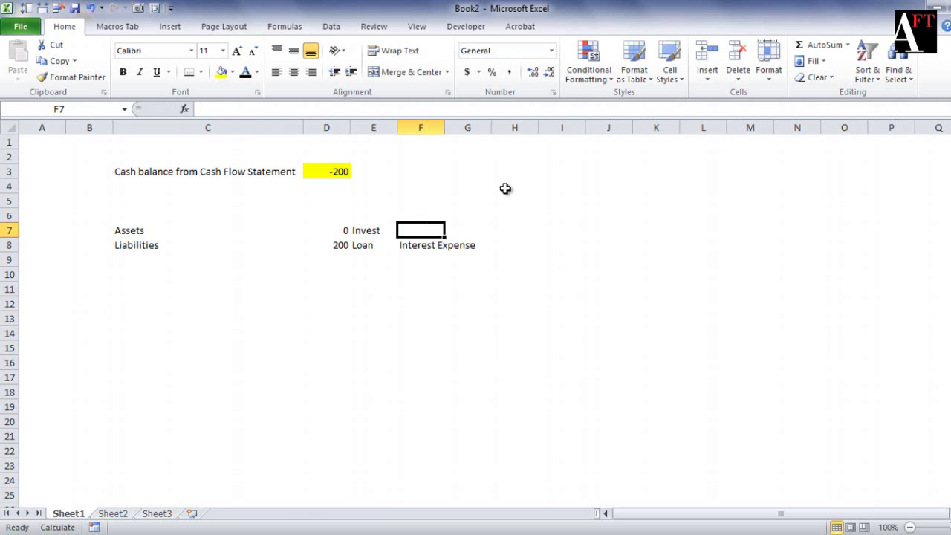
text(Income)
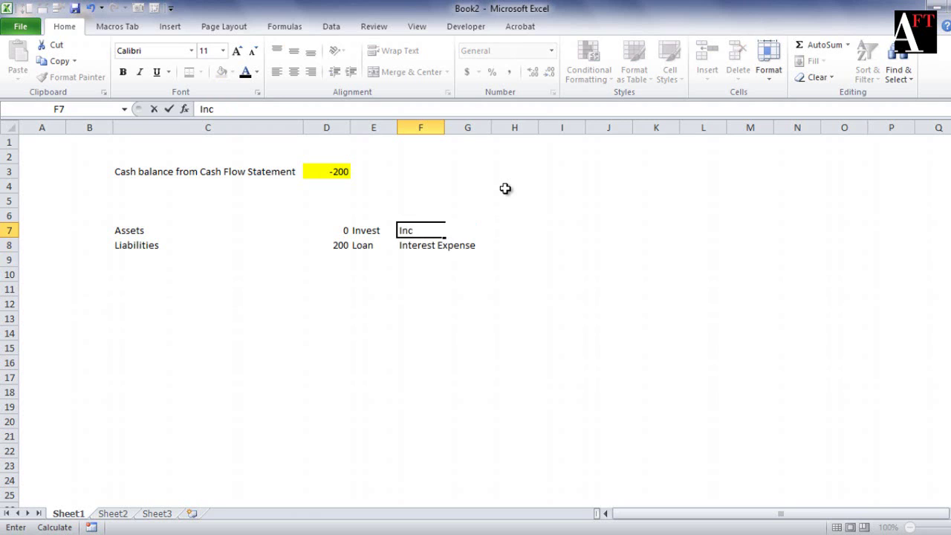
key(BackSpace)
key(BackSpace)
key(BackSpace)
key(BackSpace)
text(ter)
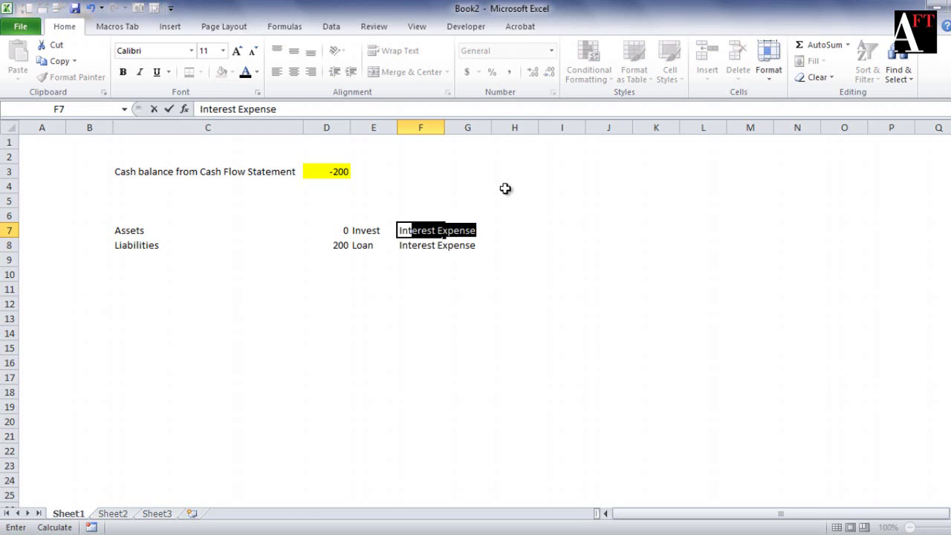
text(est Income)
key(Return)
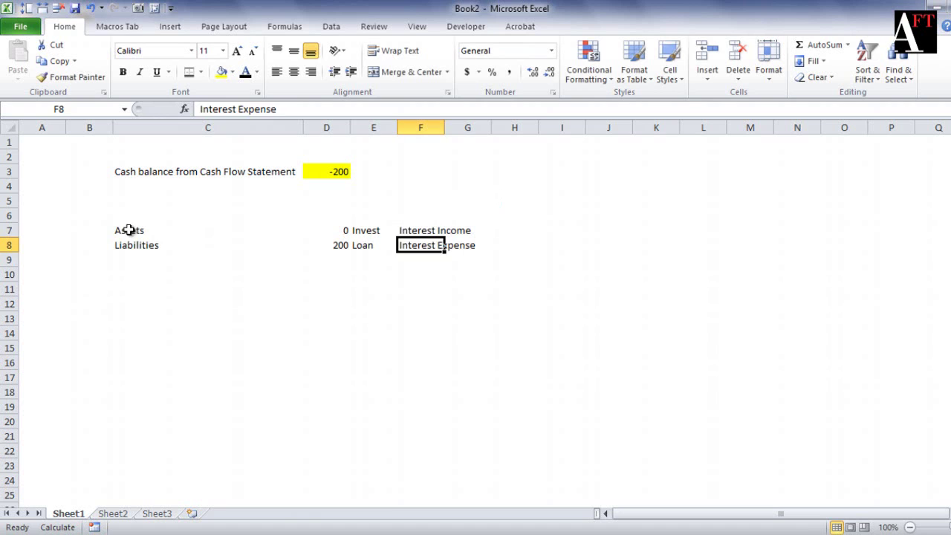
drag(127, 229, 469, 245)
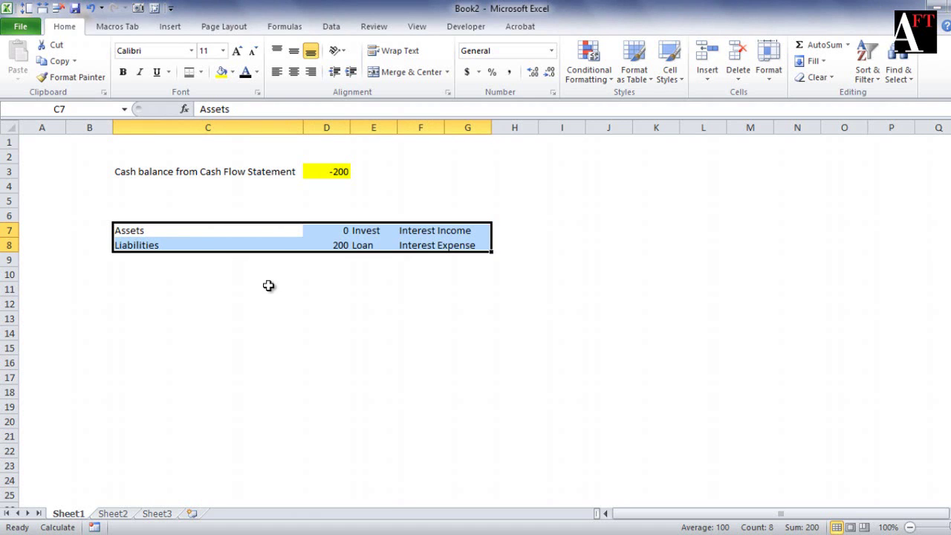
Add the labels 'Short Term Investments' in C11 and 'Promoter Loans' in C12.
click(230, 286)
text(Sht)
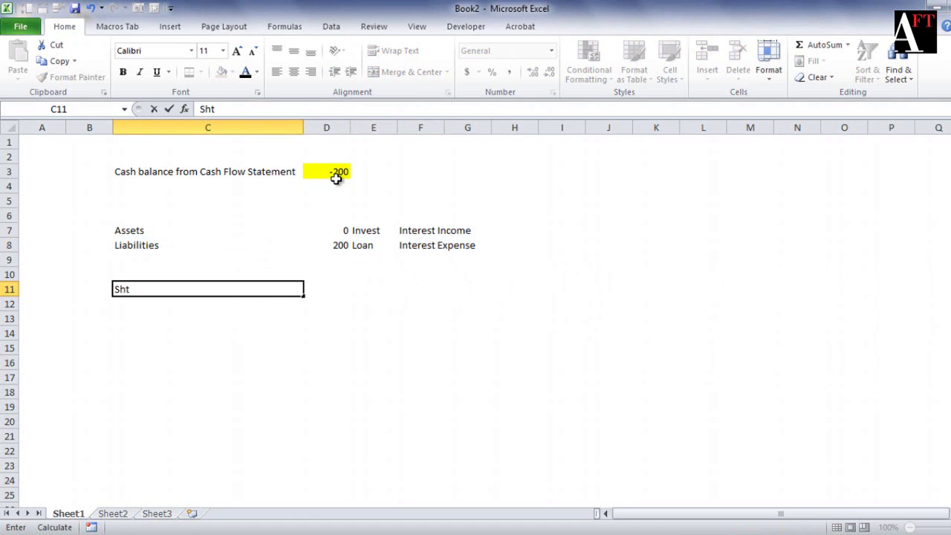
key(BackSpace)
text(ort Term Invo)
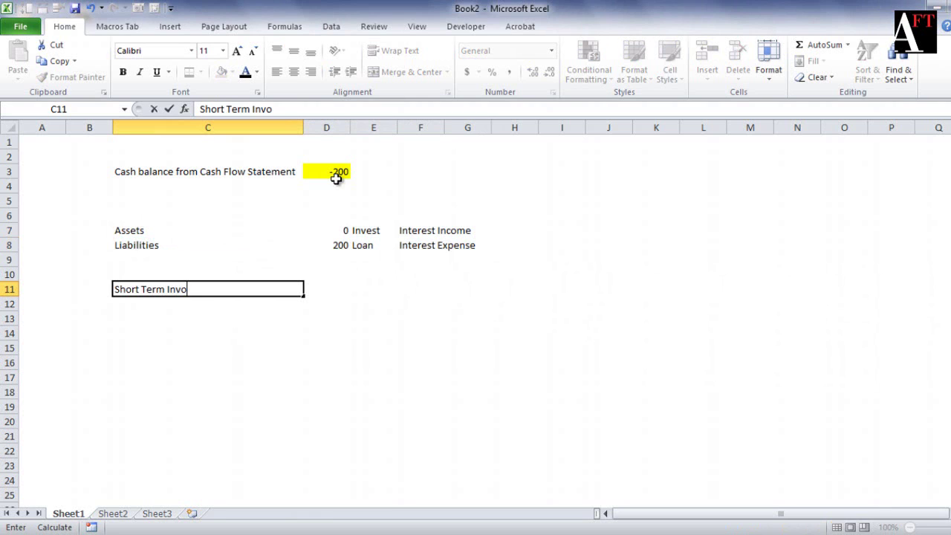
key(BackSpace)
text(estments)
key(Return)
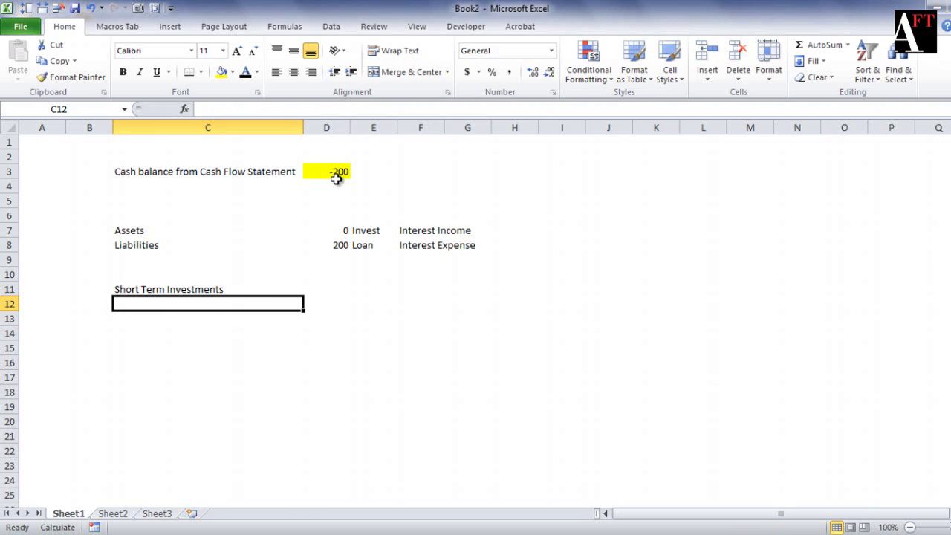
text(Pr)
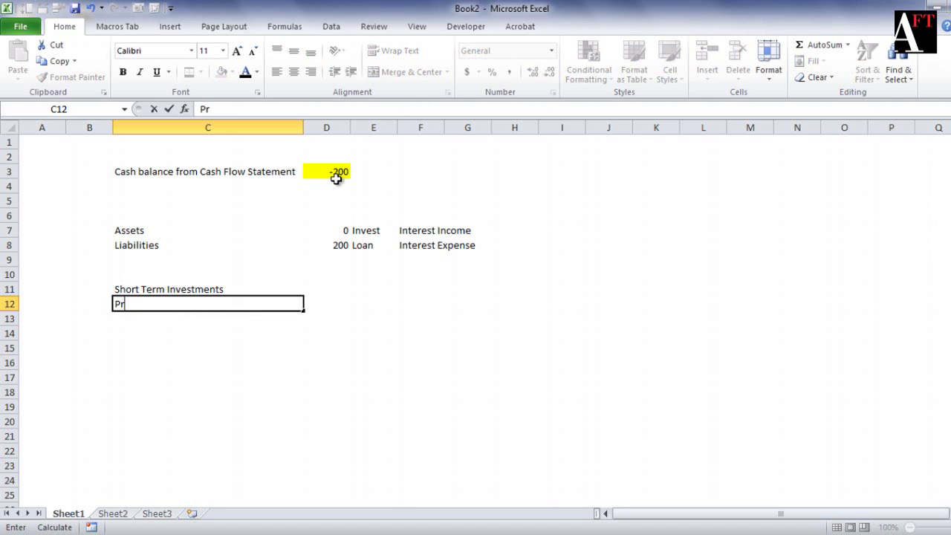
text(omoter Loans)
key(Return)
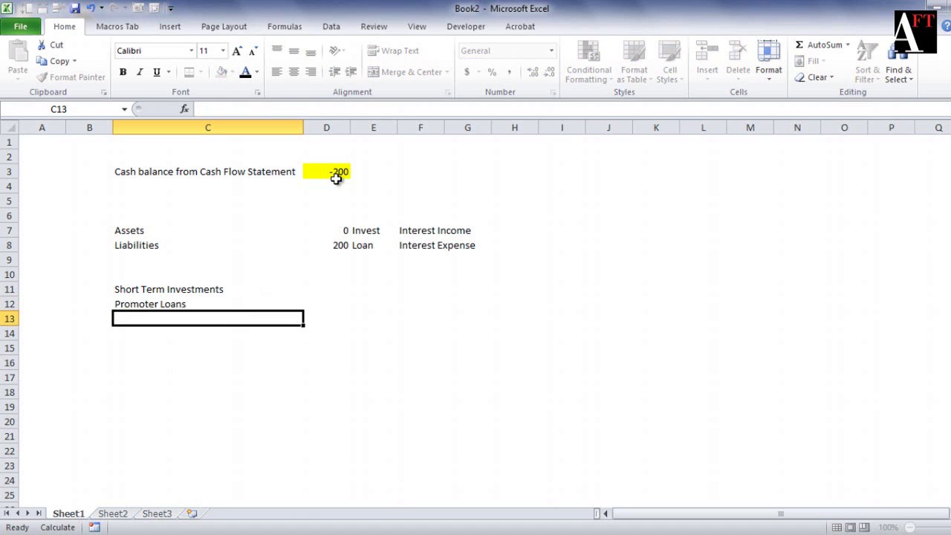